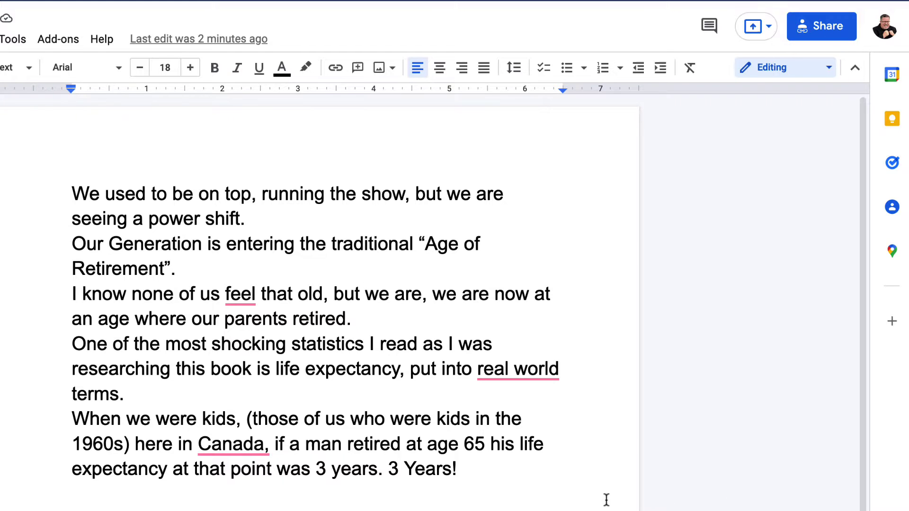
# - Open the Share dialog, showing the owner and view access for anyone with the link
pyautogui.click(825, 30)
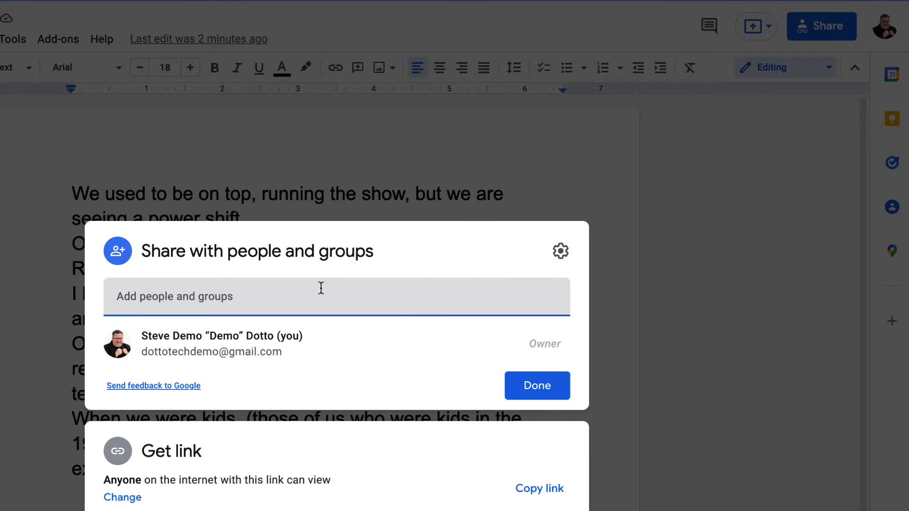
pyautogui.click(290, 296)
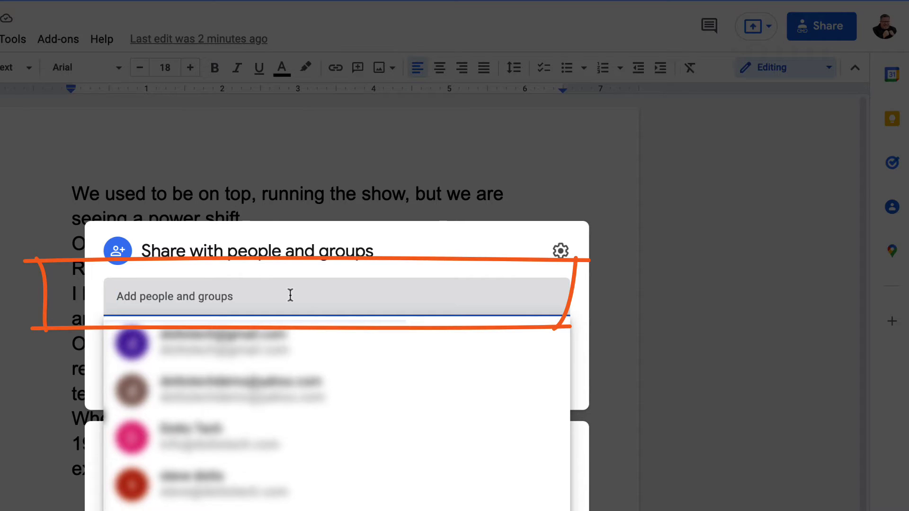
pyautogui.click(603, 254)
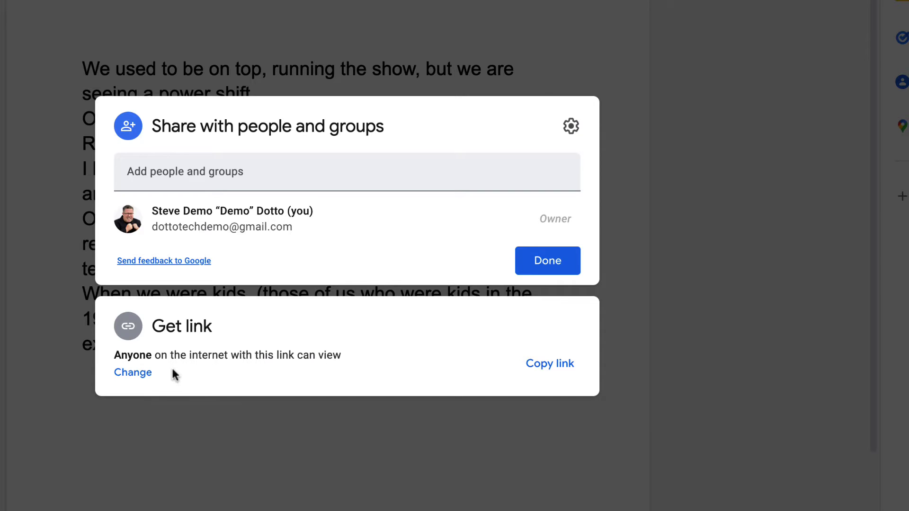
# - Expand the link settings and list the Viewer, Commenter and Editor access options
pyautogui.click(140, 374)
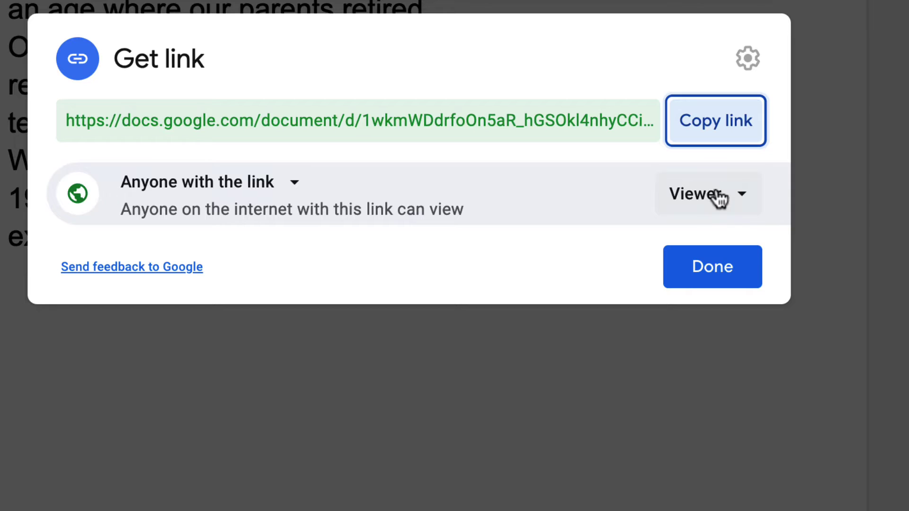
pyautogui.click(719, 196)
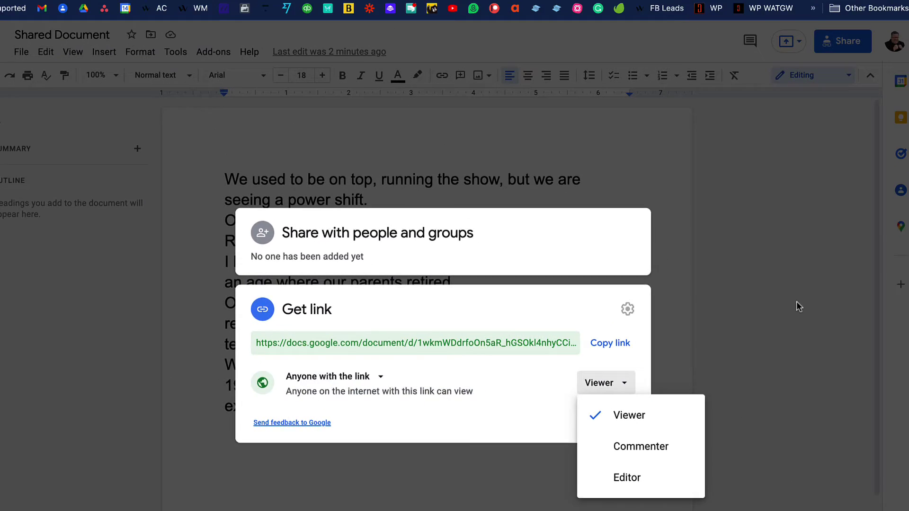
# - Dismiss the Get link dialog to return to the Shared Document text
pyautogui.click(794, 303)
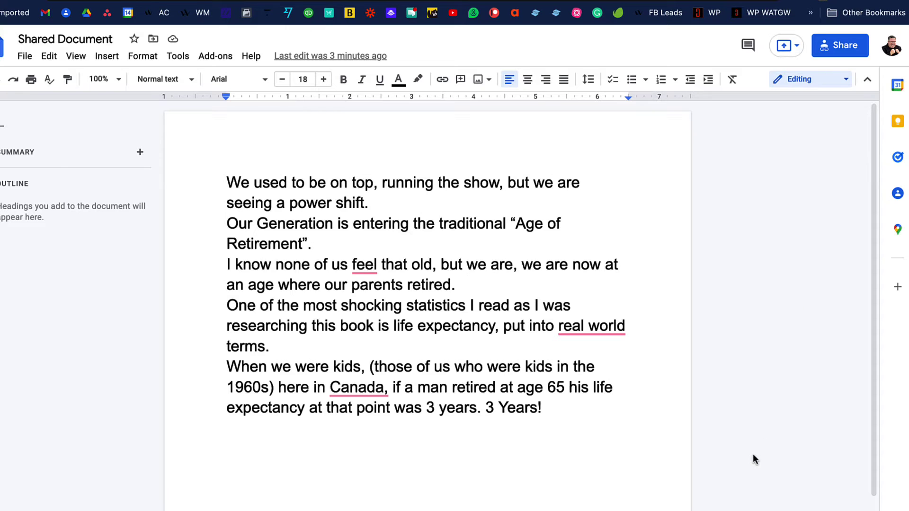